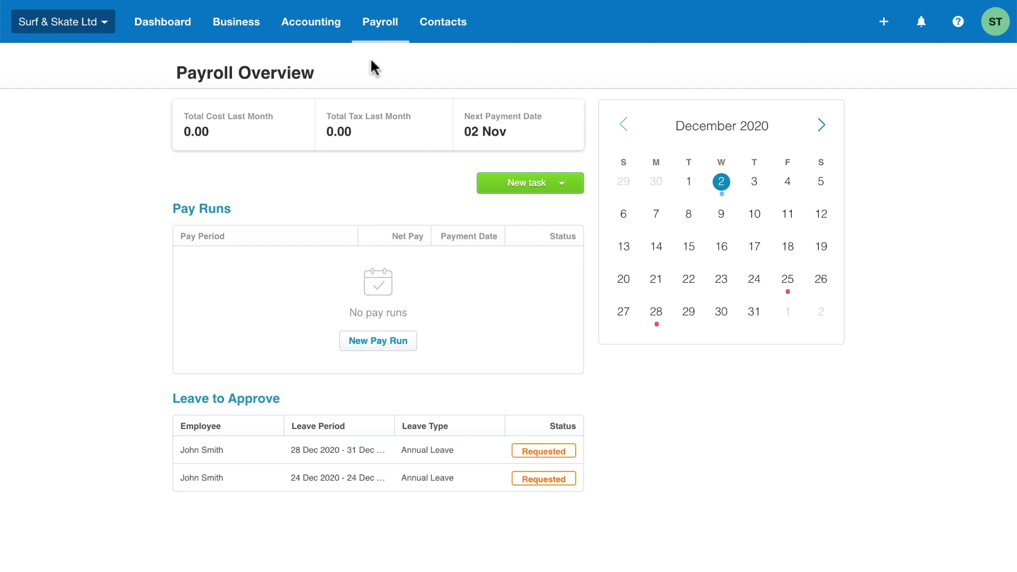
Approve both Christmas-break annual leave requests (8 and 24 hours) from the Leave page
click(383, 21)
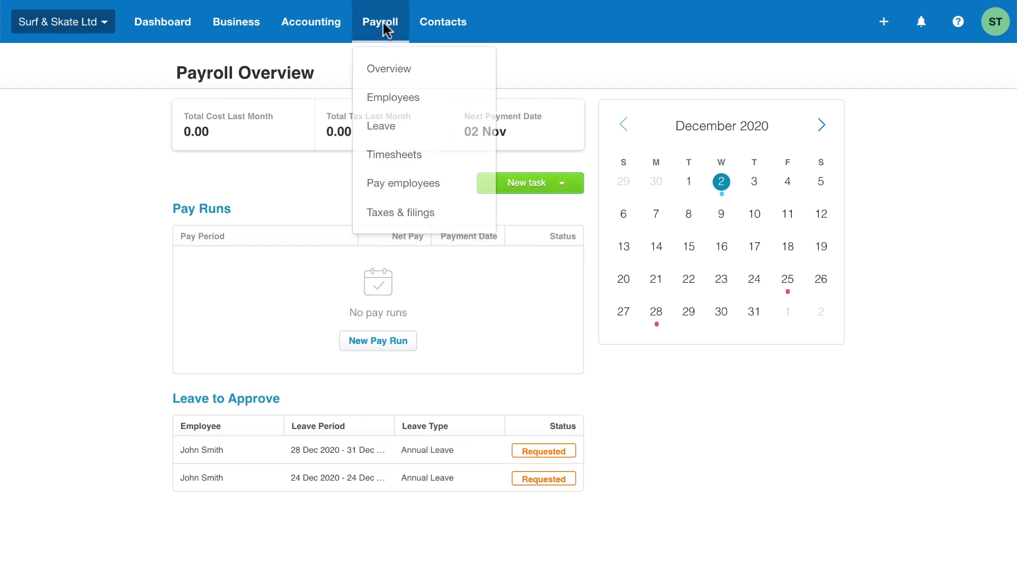
click(389, 125)
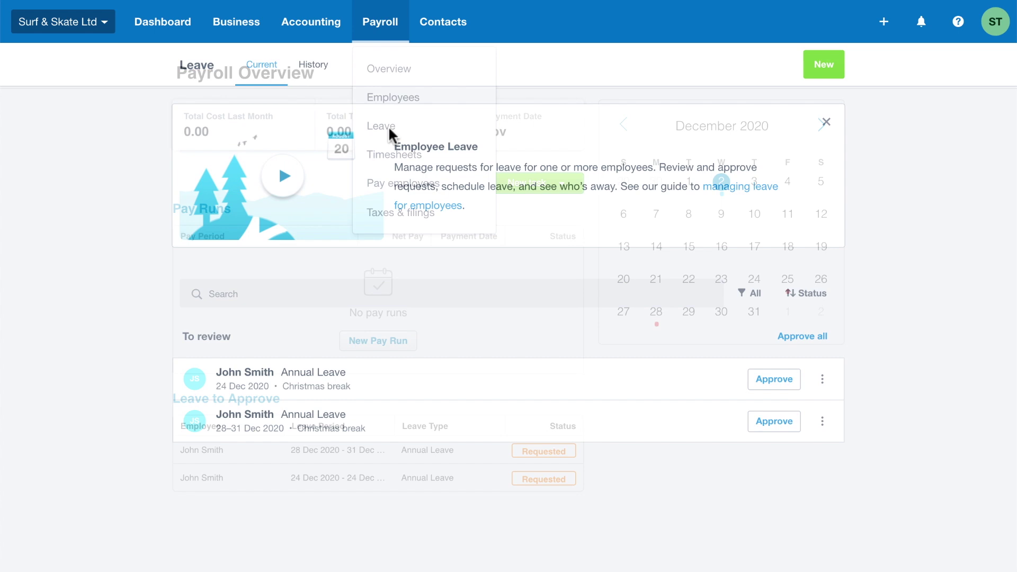
click(802, 339)
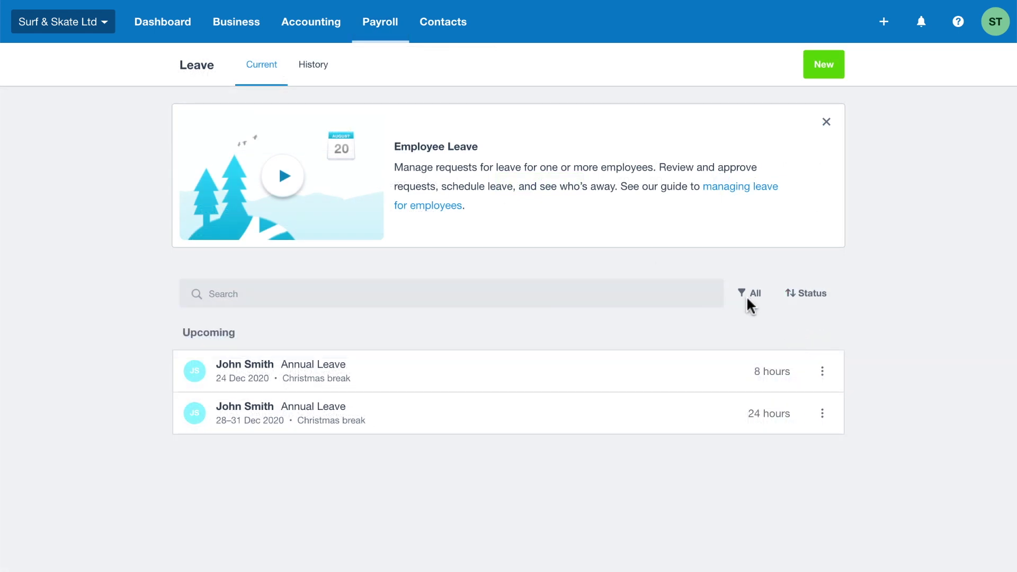
click(383, 24)
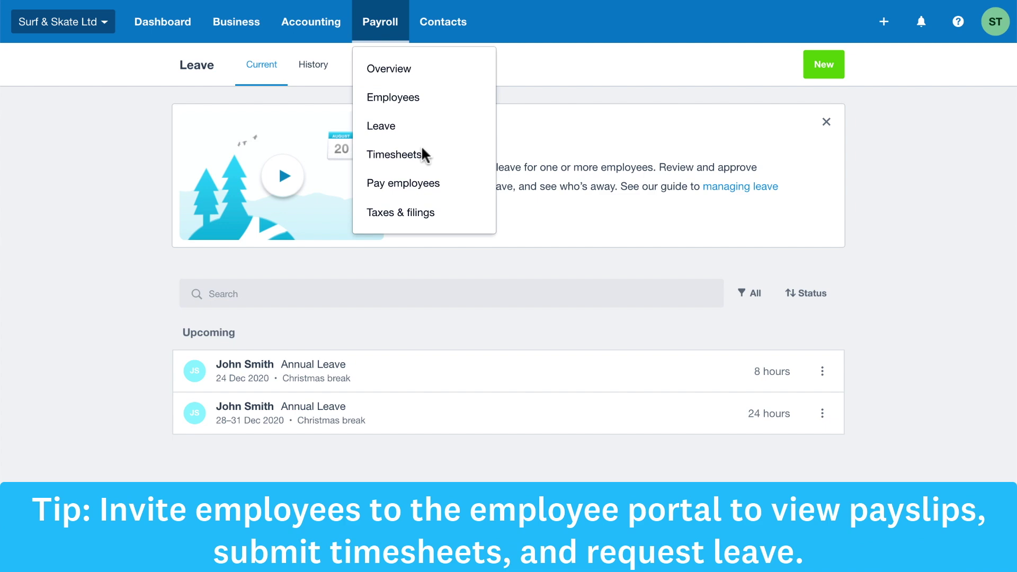
Change Monday 5 Oct to 6:00 hours on the 5 Oct – 4 Nov timesheet and approve it at 182:00
click(422, 153)
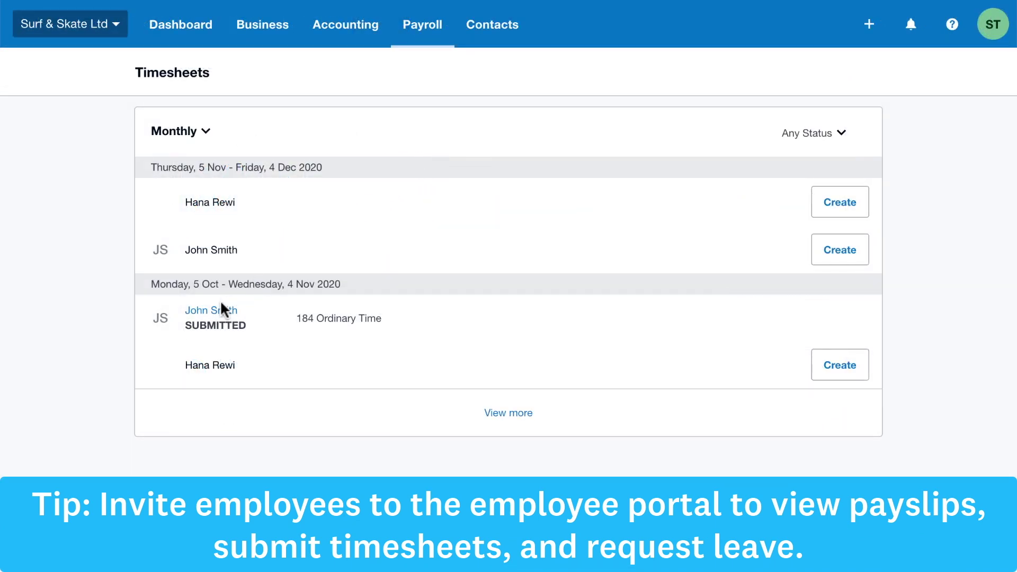
click(208, 308)
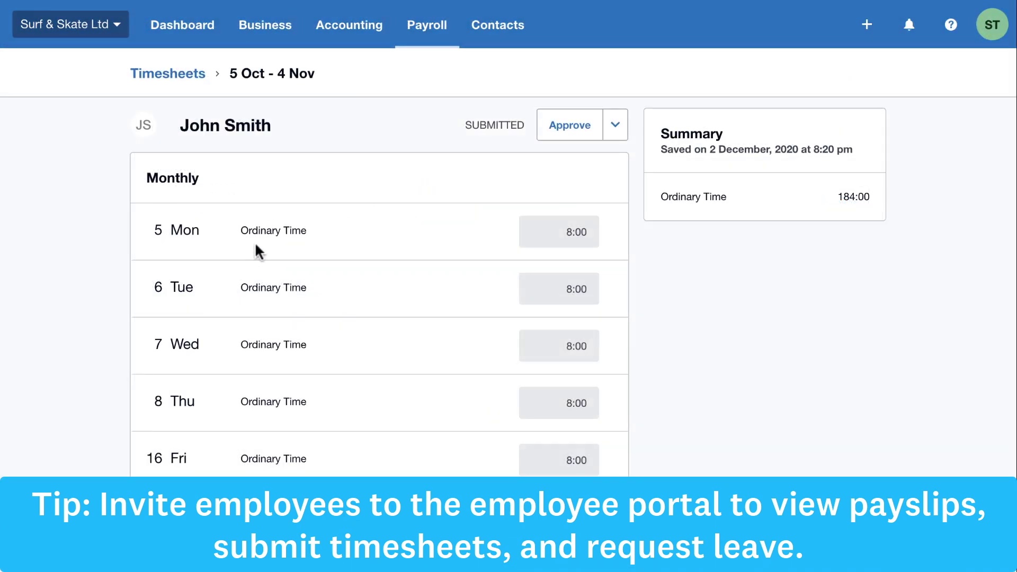
click(265, 232)
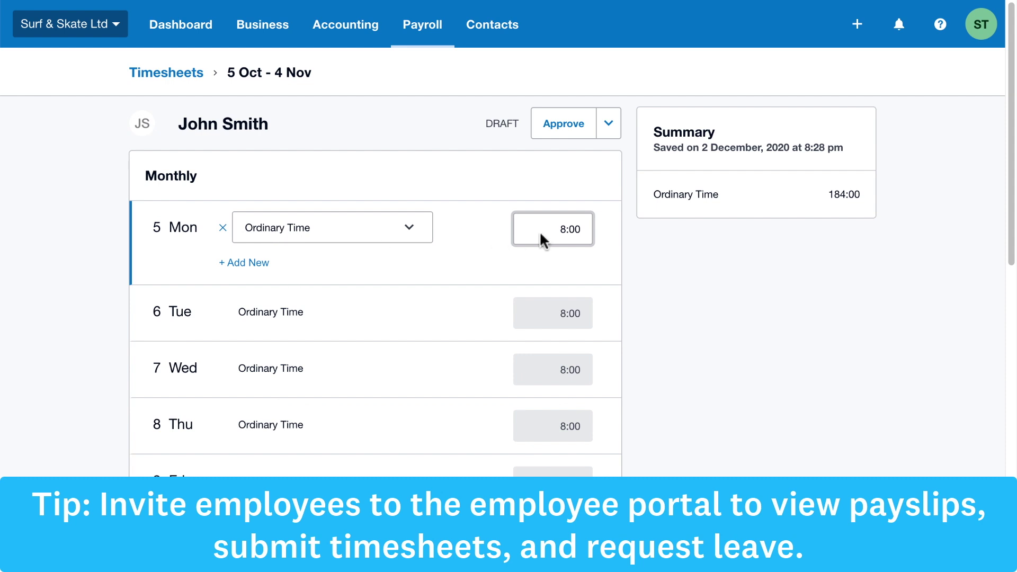
text(6:00)
key(Return)
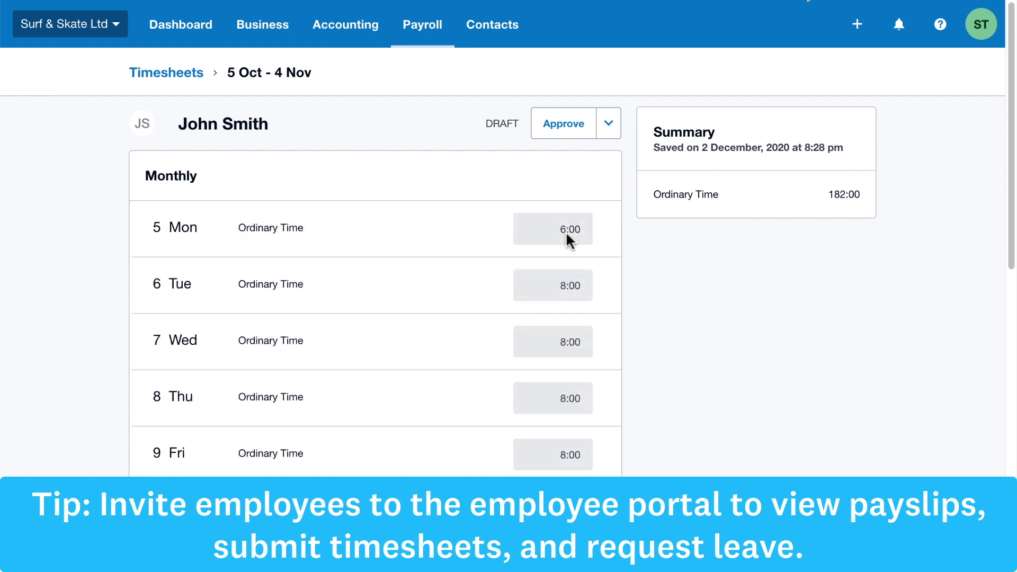
click(565, 129)
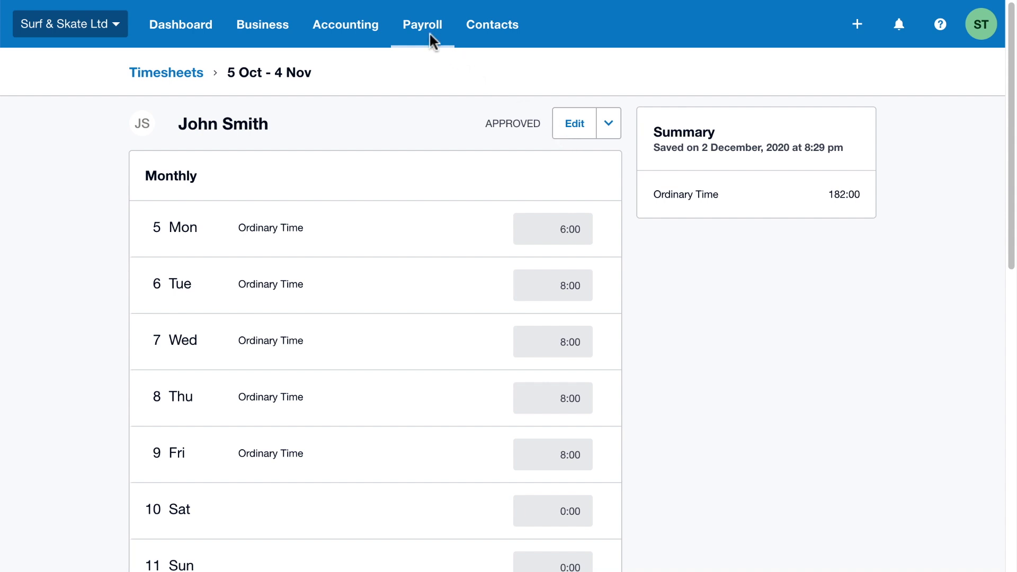
Set up payday filing from Pay employees and authorise the Xero connection by logging in to myIR
click(423, 27)
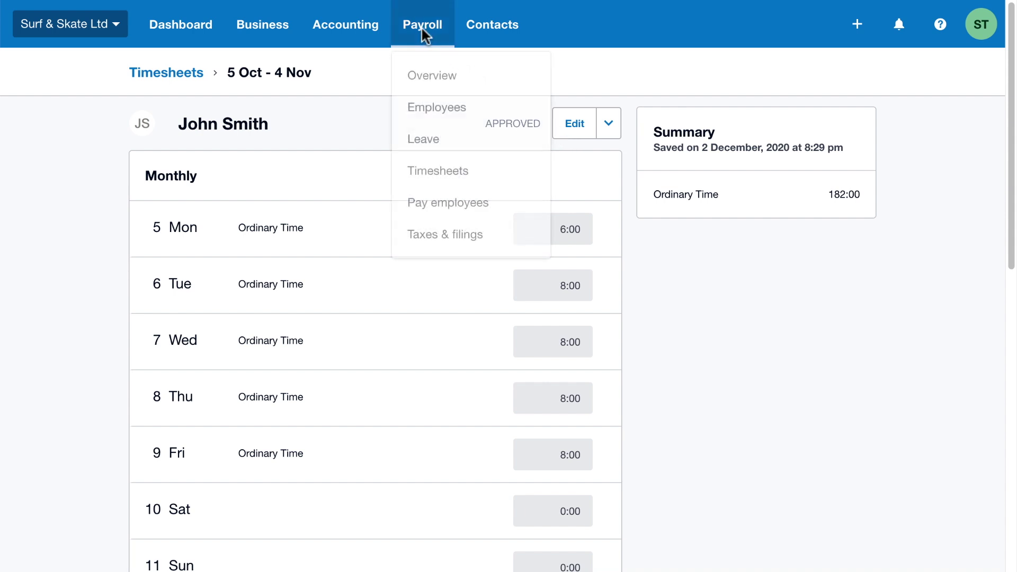
click(443, 204)
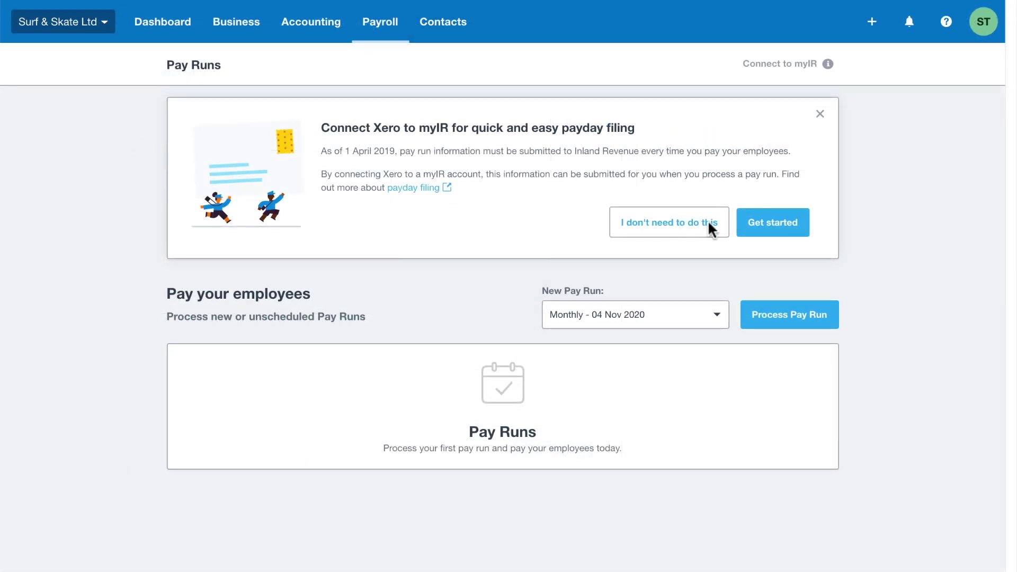
click(764, 224)
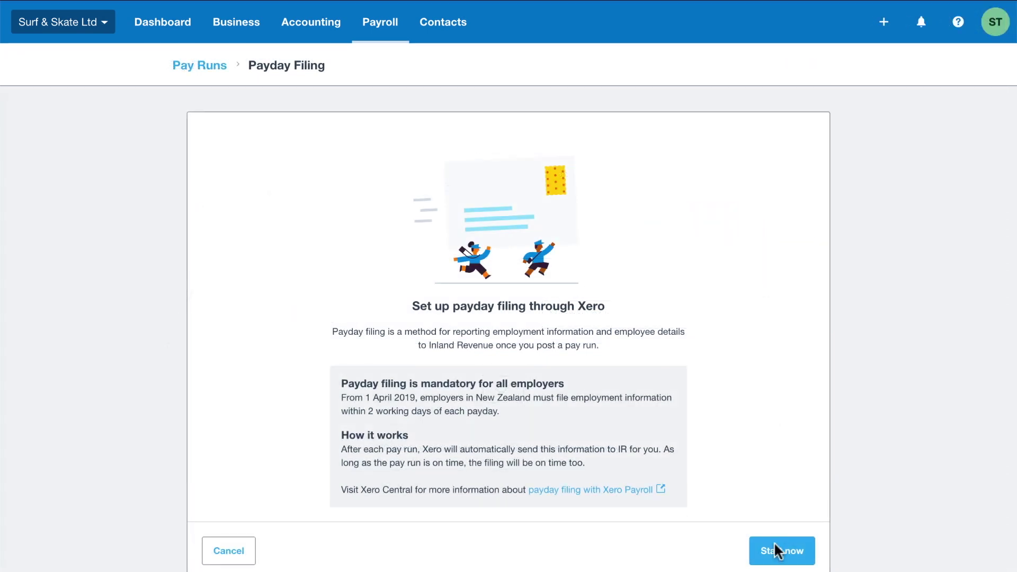
click(775, 544)
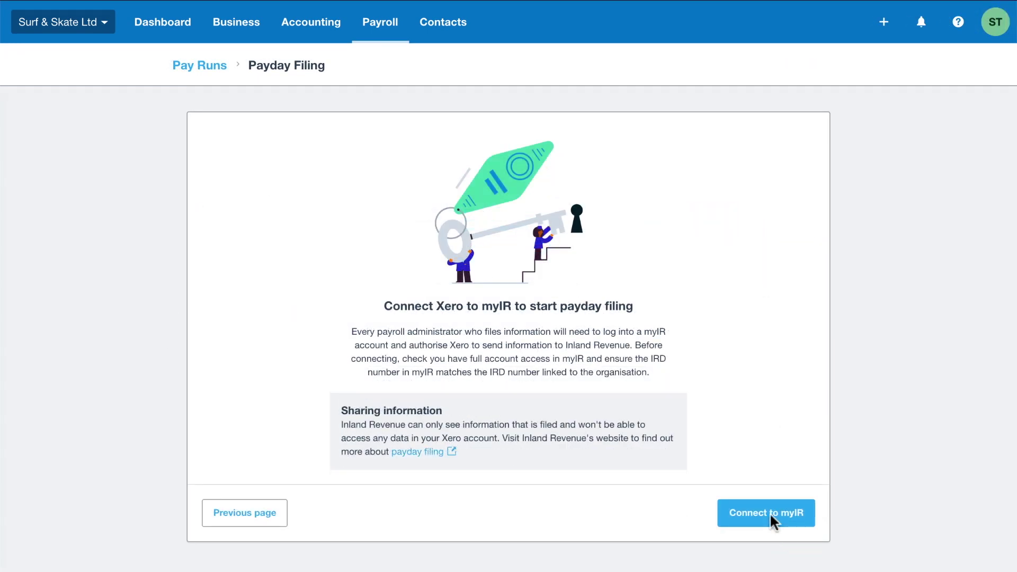
click(771, 513)
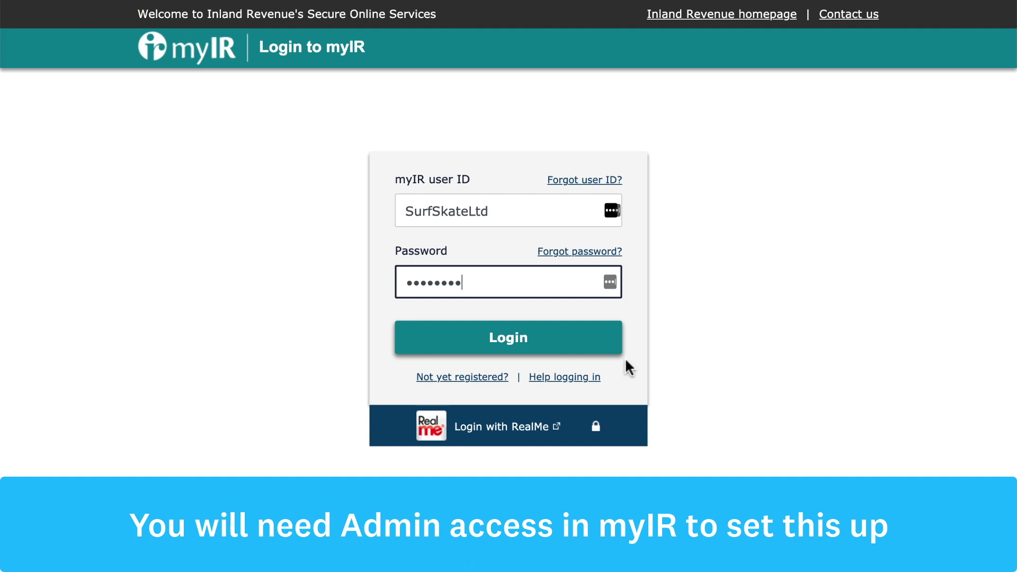
click(599, 337)
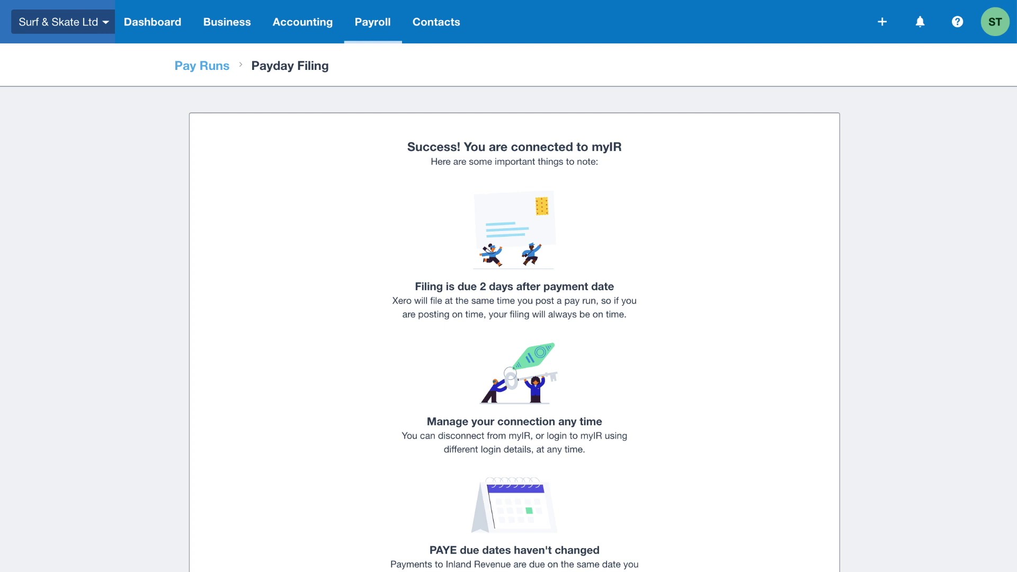
Process the Monthly pay run ending 04 Nov 2020 for both employees as a draft
click(205, 68)
click(771, 137)
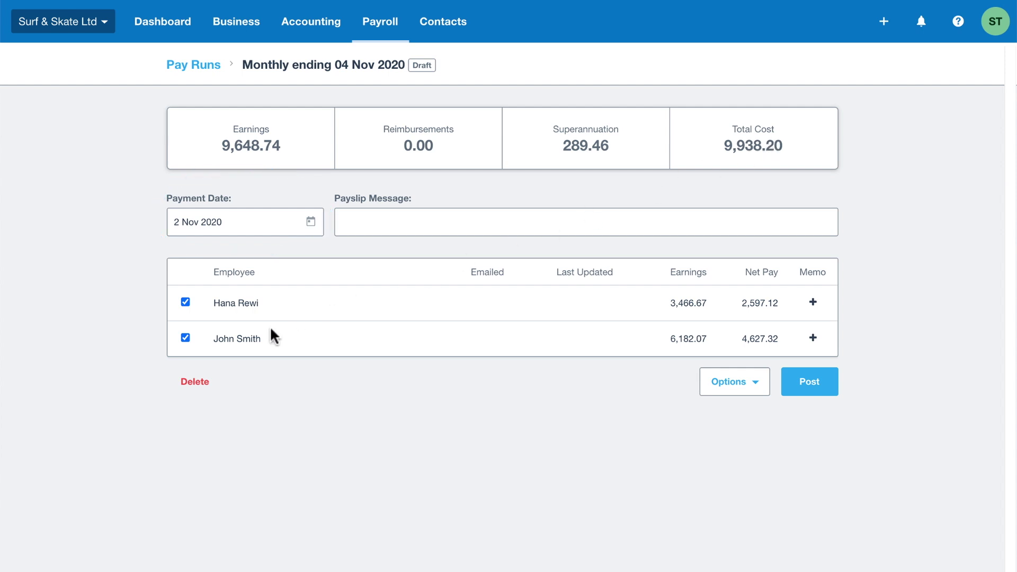
click(241, 337)
scroll(241, 344, down, 3)
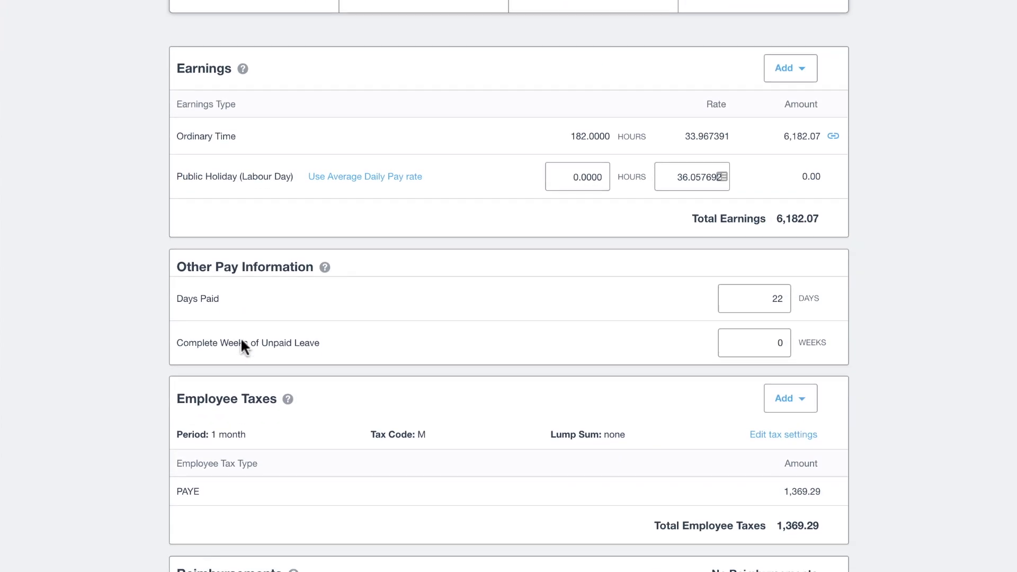
scroll(242, 345, down, 1)
scroll(263, 346, down, 15)
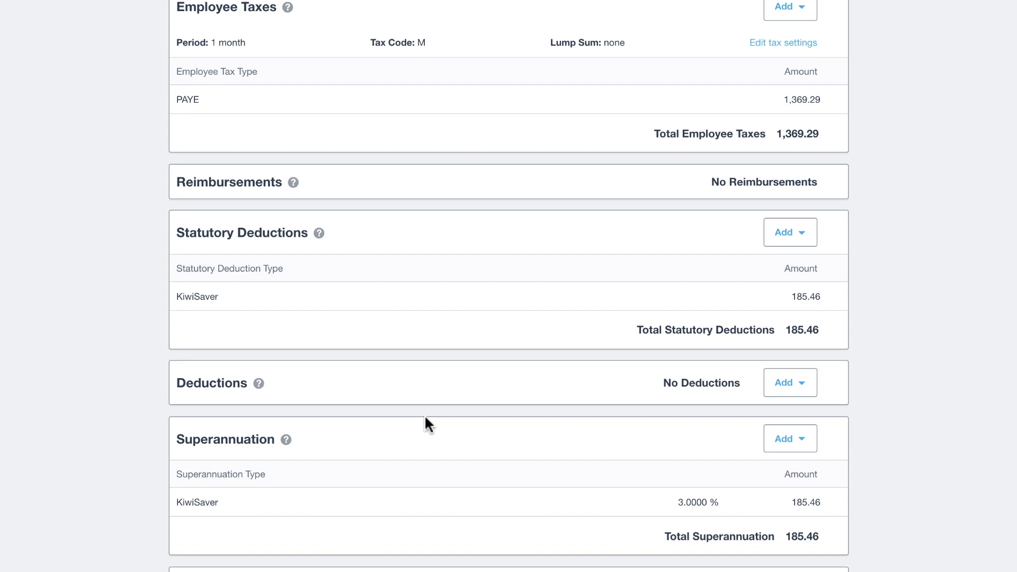
click(732, 551)
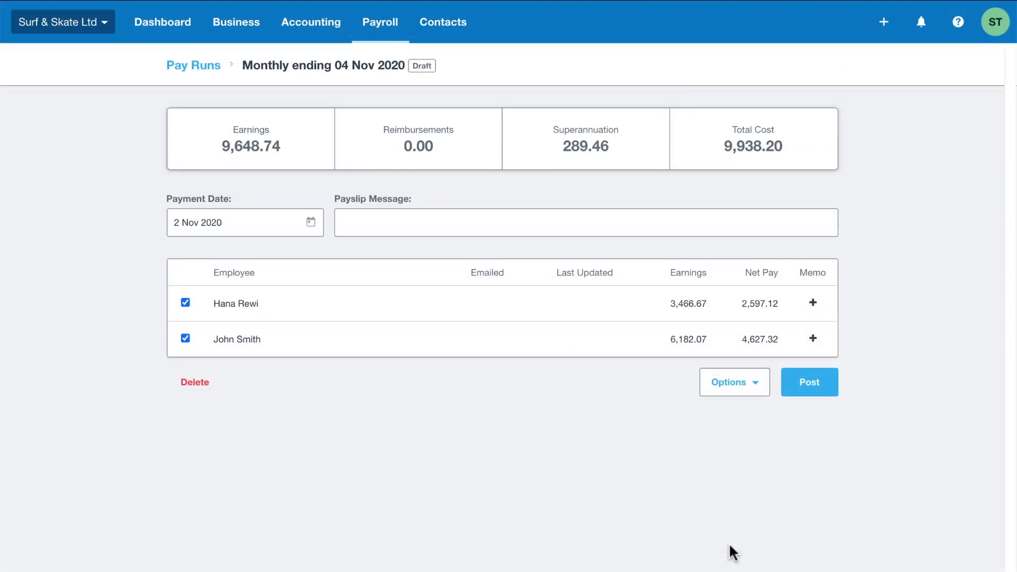
click(752, 385)
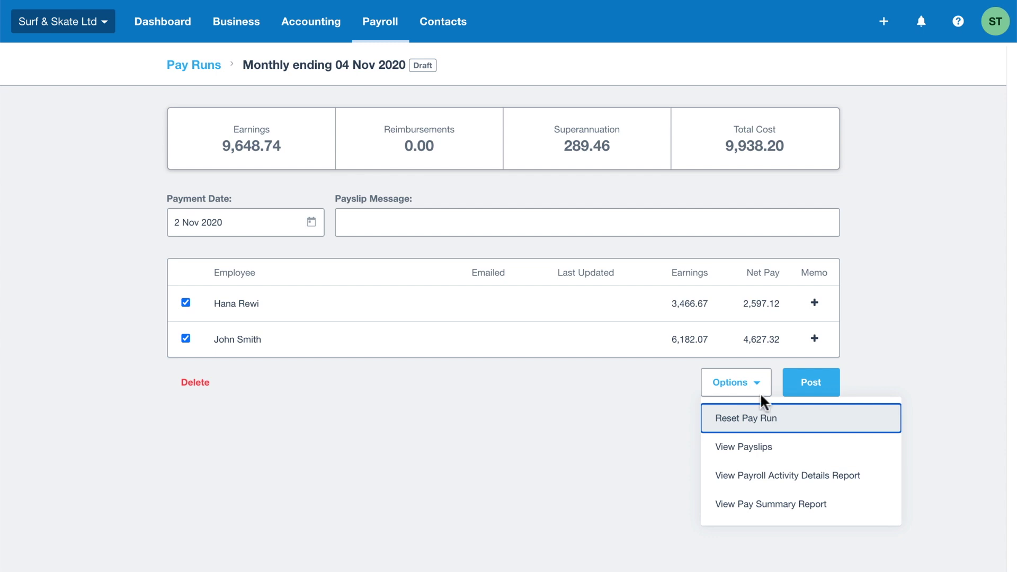
click(784, 419)
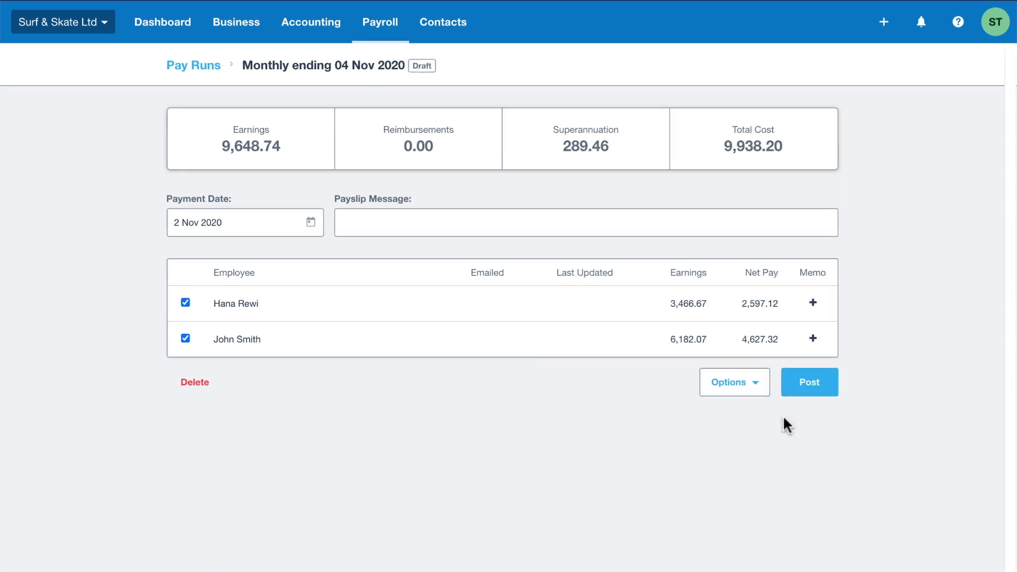
Paste the all-staff payslip message and the second employee's memo, then post the 04 Nov pay run
click(466, 228)
text(Thanks for your hard work. Remember to put your leave requests through before 10th December.)
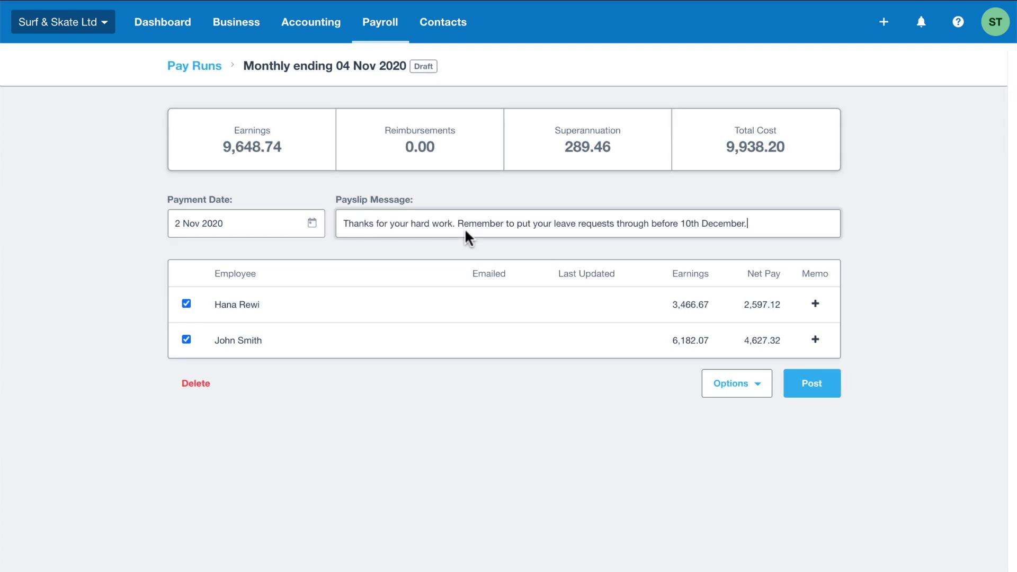
click(815, 340)
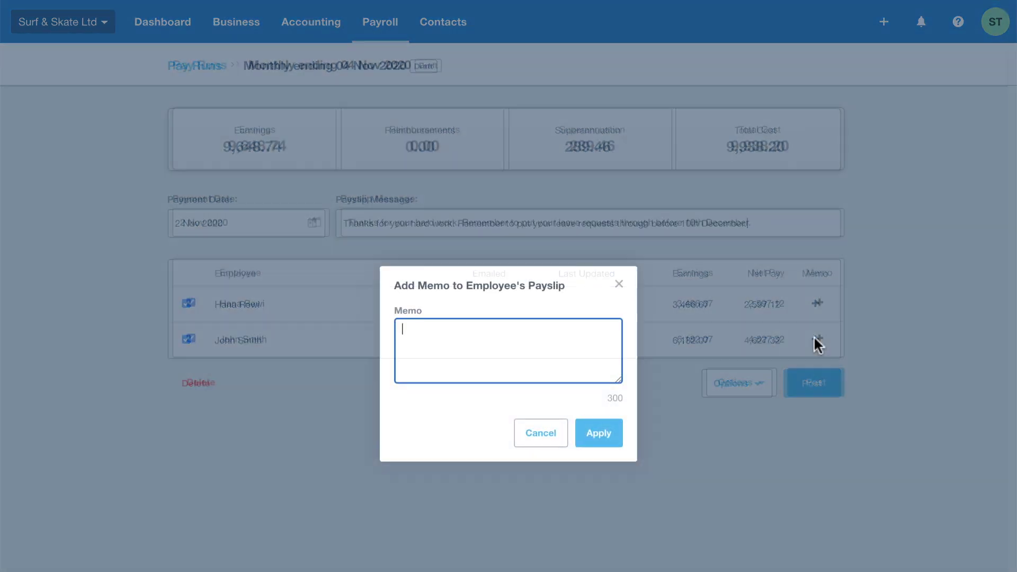
text(Exceptional month! Well done John, you deserve it.)
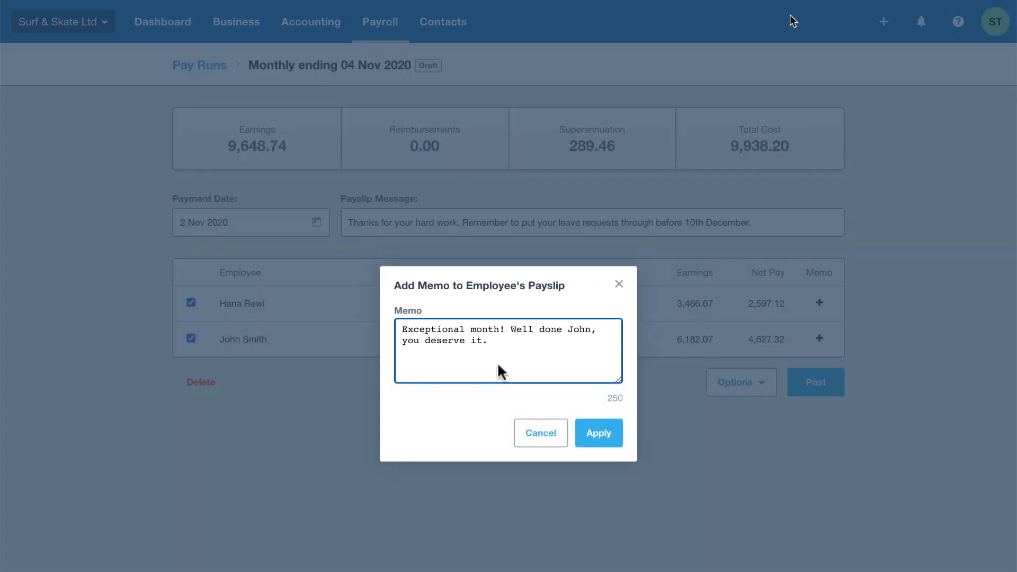
click(597, 434)
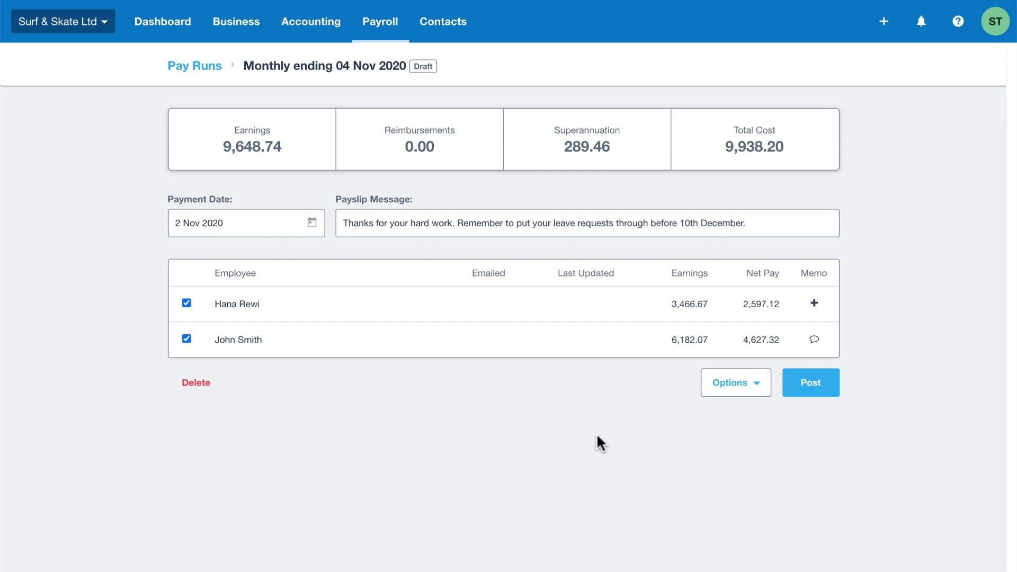
click(798, 390)
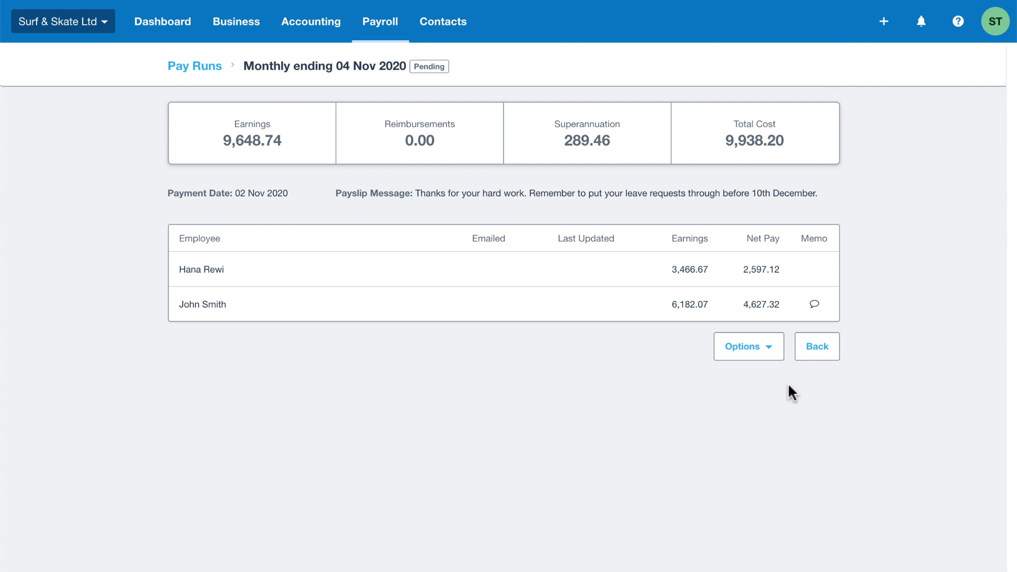
Return to the Pay Runs list
click(195, 68)
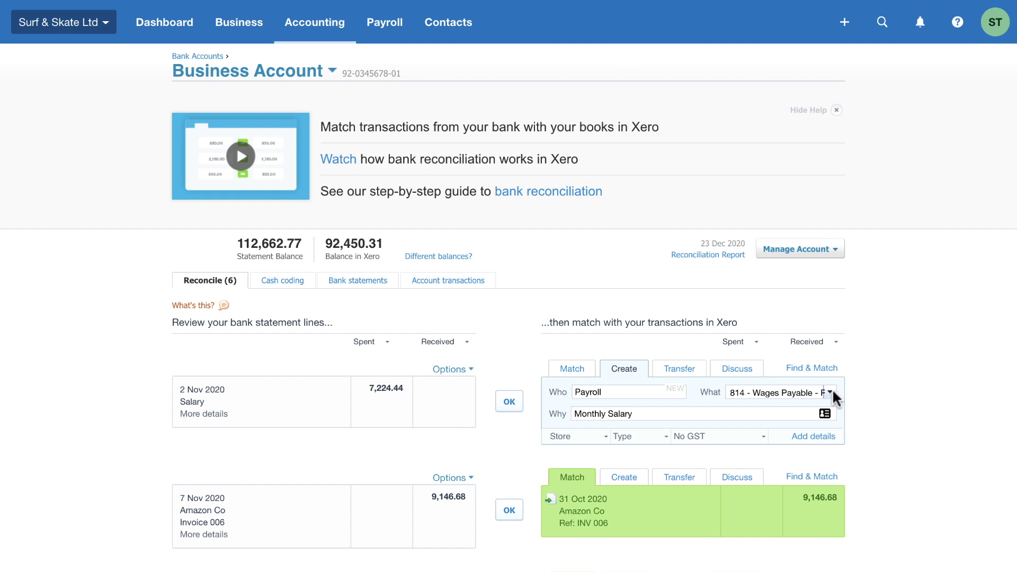
Reconcile the 2 Nov Salary line and scroll down to the coded Inland Revenue PAYE line
click(505, 406)
scroll(504, 405, down, 6)
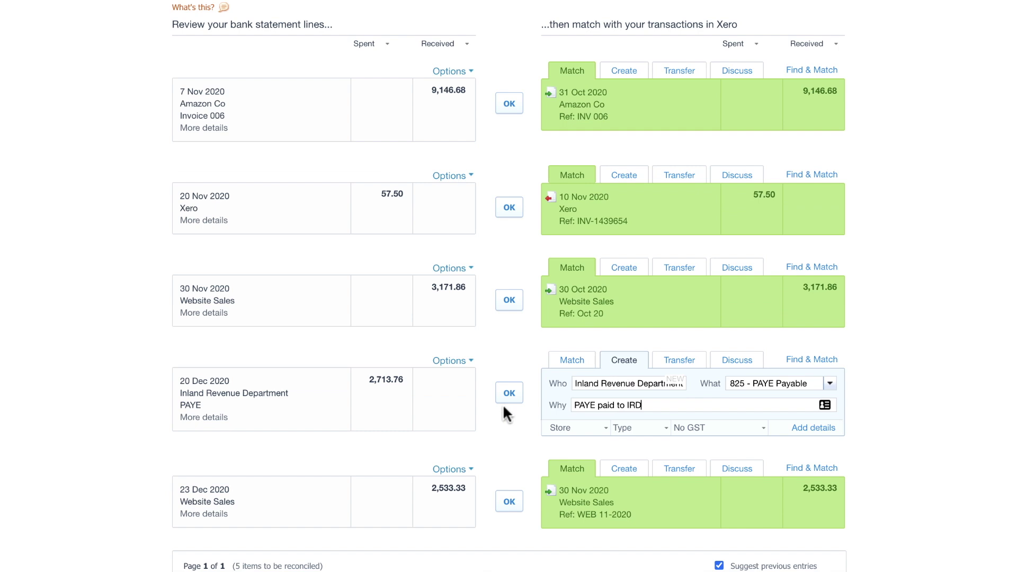